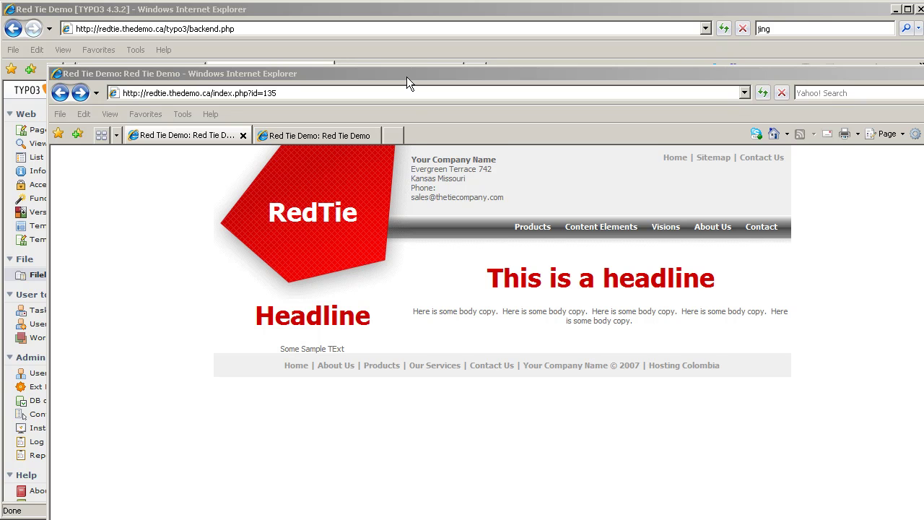
- Move the Red Tie Demo preview aside and open the TemplaVoilà module in the TYPO3 backend
mouse_move(406, 76)
mouse_down()
mouse_move(398, 73)
mouse_move(405, 107)
mouse_move(396, 70)
mouse_up()
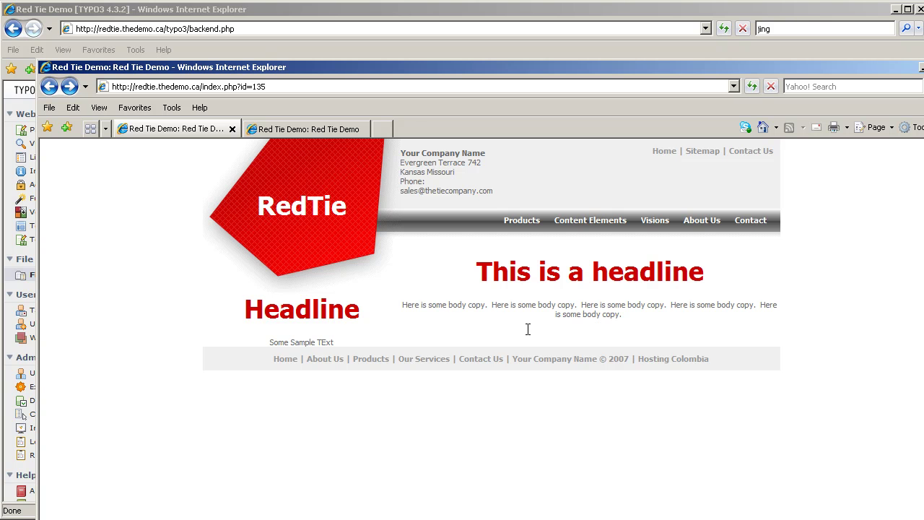
click(535, 18)
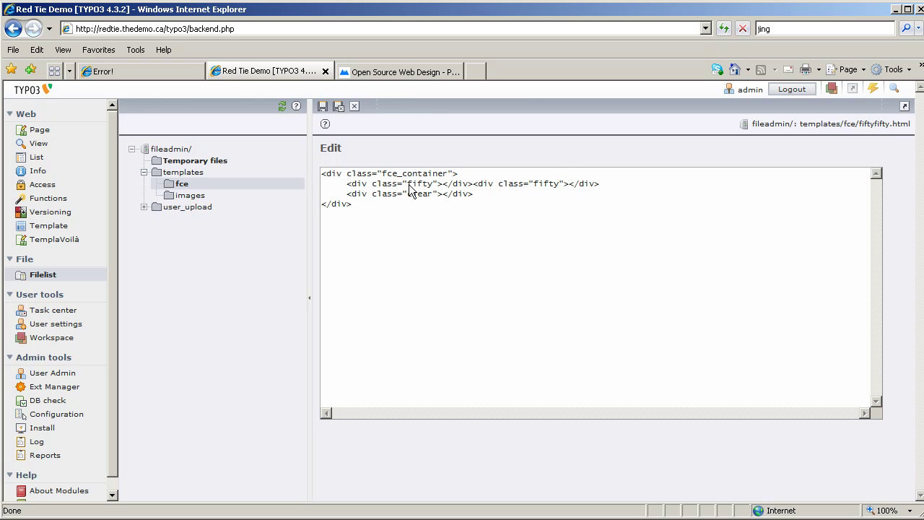
click(58, 240)
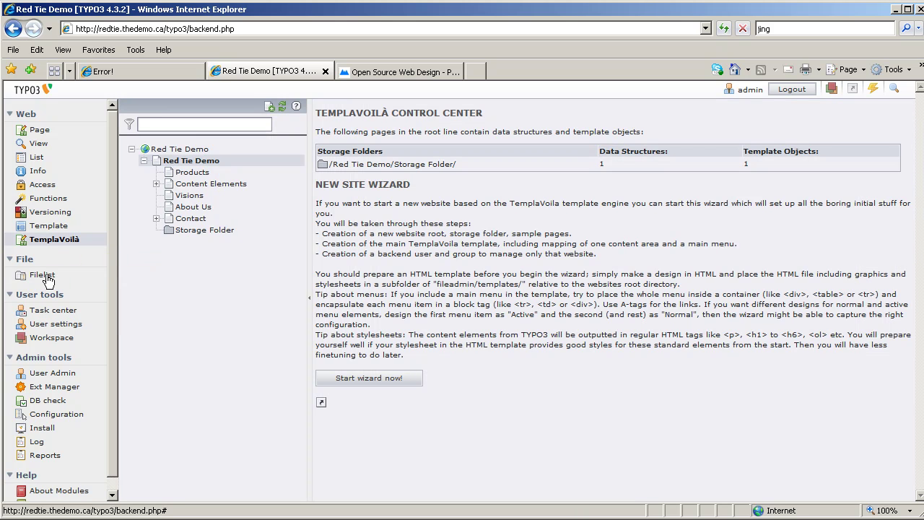
- Open fiftyfifty.html from the fce folder in Filelist for TemplaVoilà mapping
click(45, 277)
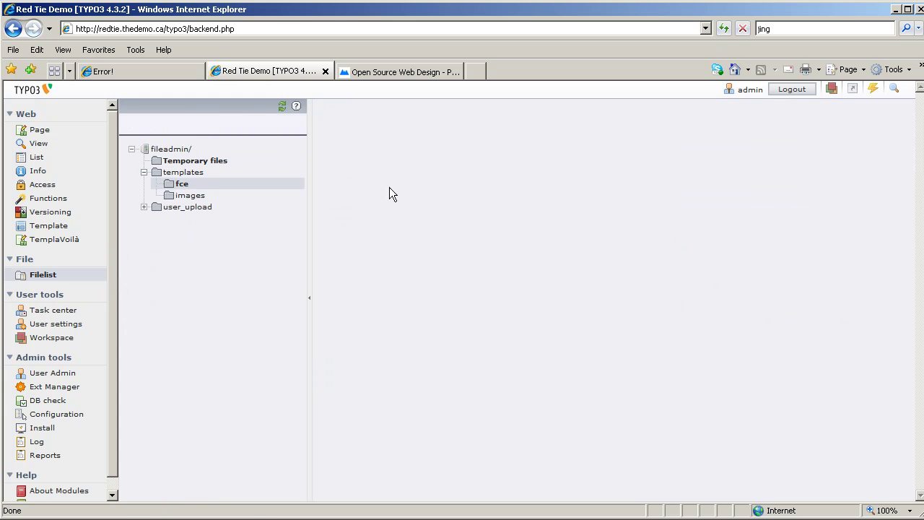
click(183, 189)
click(330, 170)
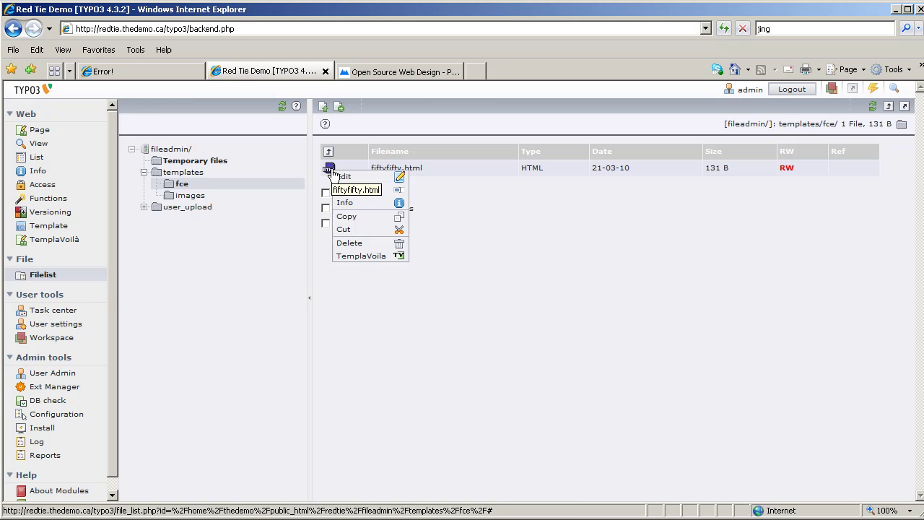
click(365, 256)
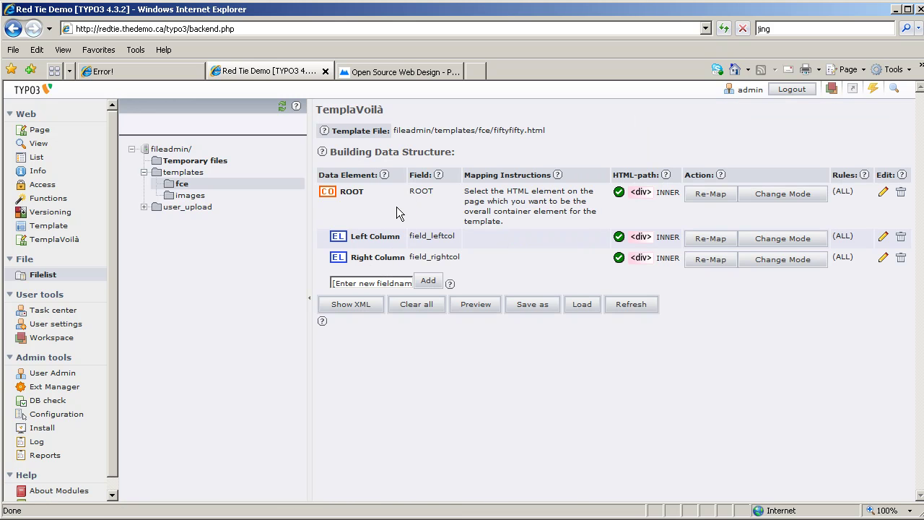
- Clear all existing mappings and map ROOT to the fce_container div
click(418, 304)
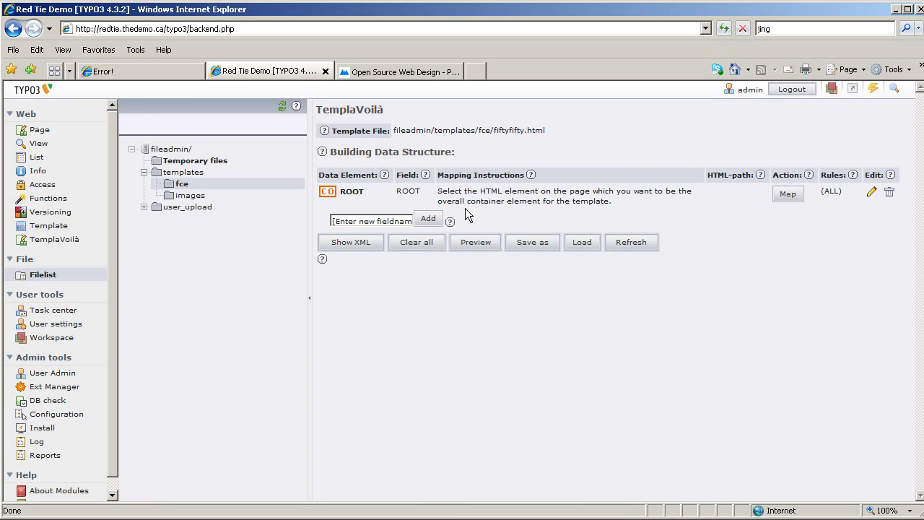
click(789, 200)
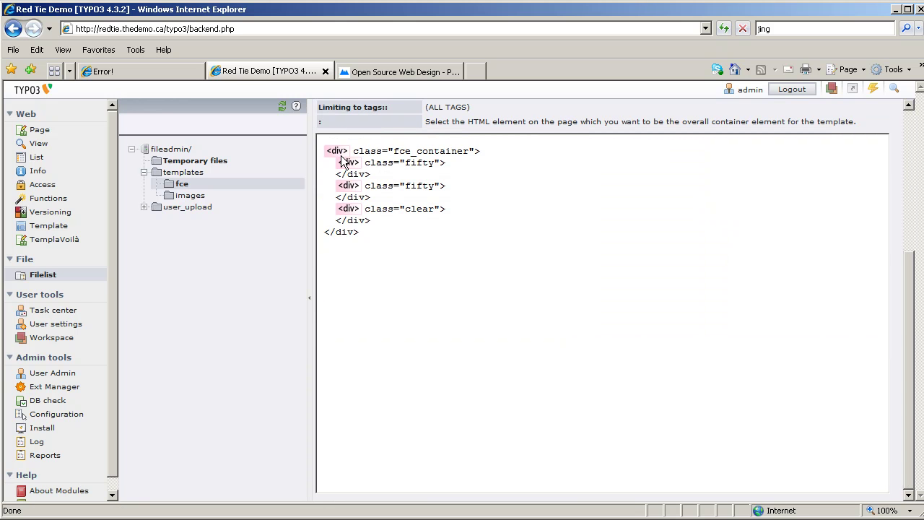
click(337, 152)
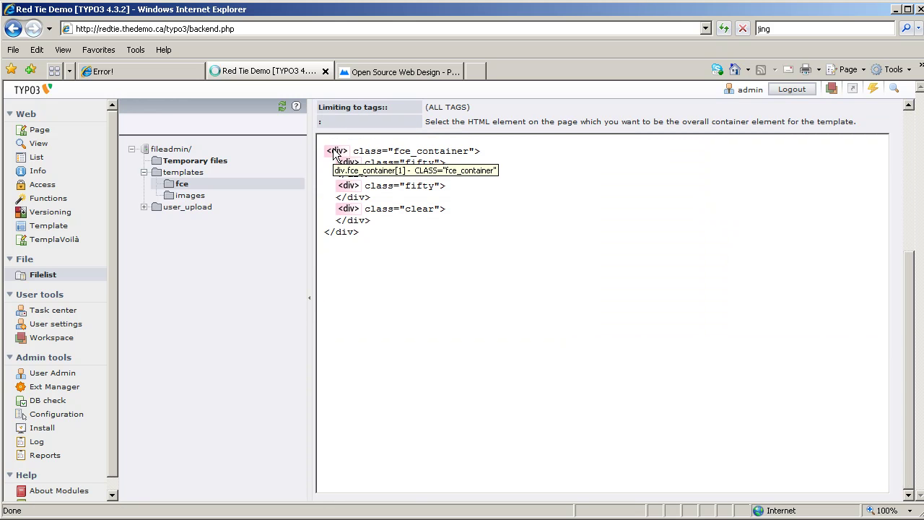
click(728, 231)
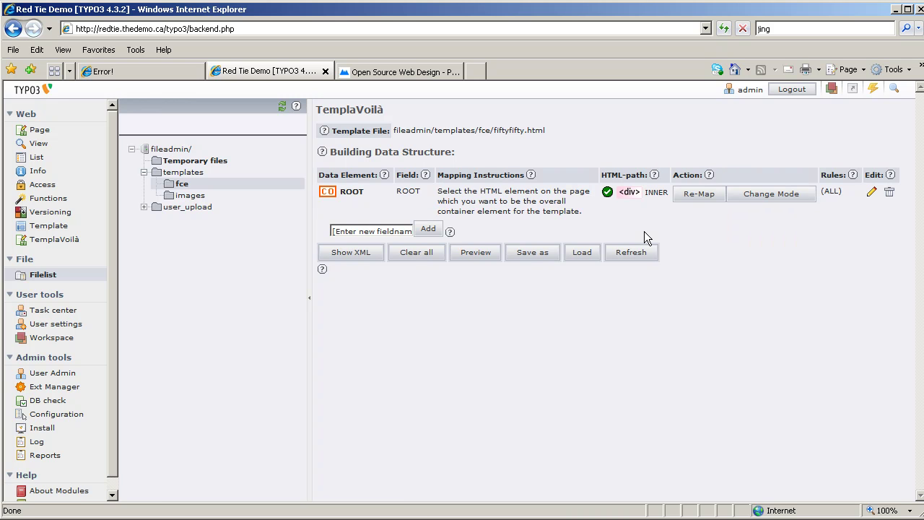
- Add field_leftcol titled 'Left Column' using the Page-Content Elements preset
click(395, 230)
text(leftcol)
click(435, 232)
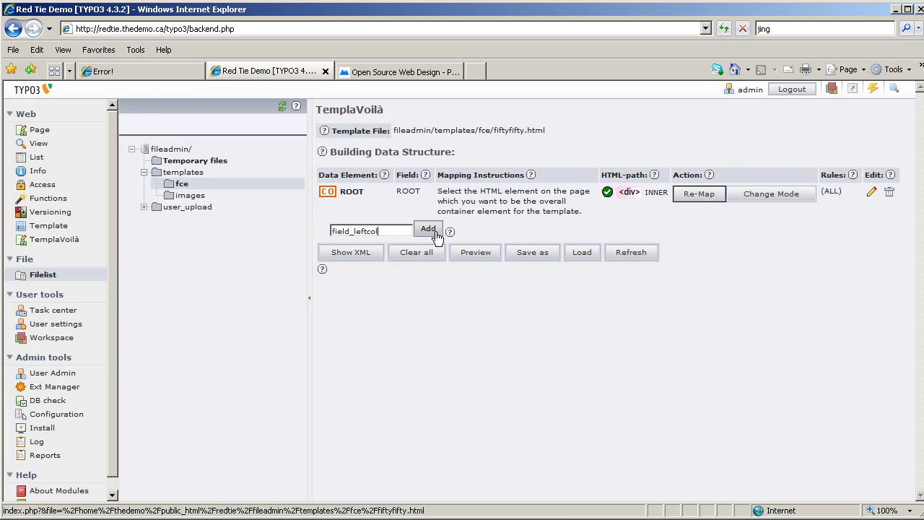
click(513, 231)
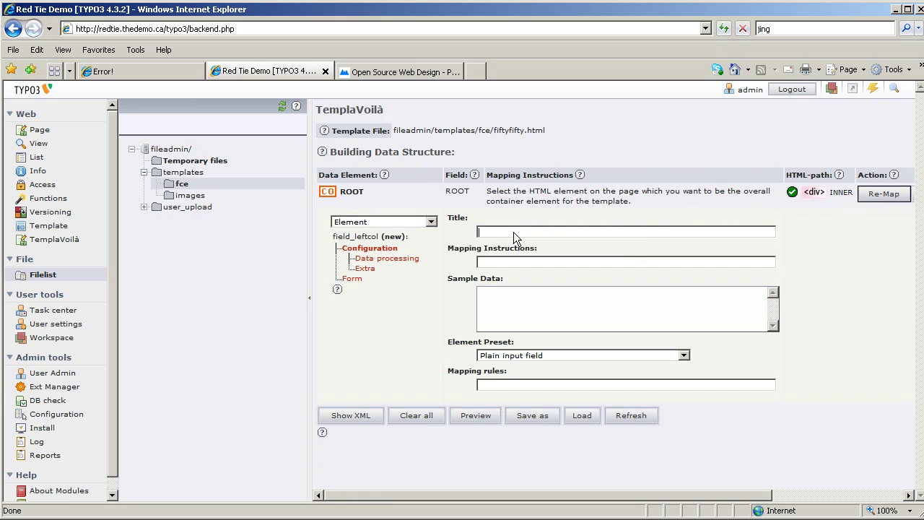
text(Left Column)
click(683, 355)
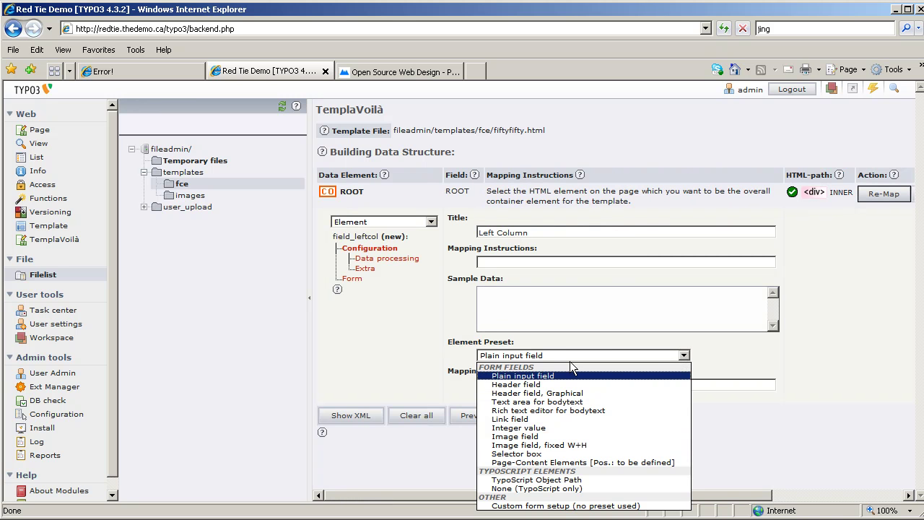
click(555, 463)
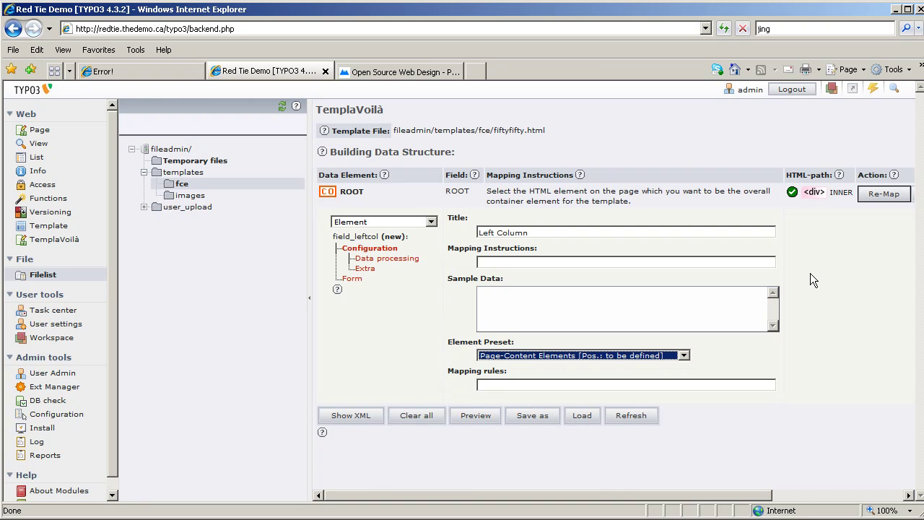
drag(611, 502, 751, 499)
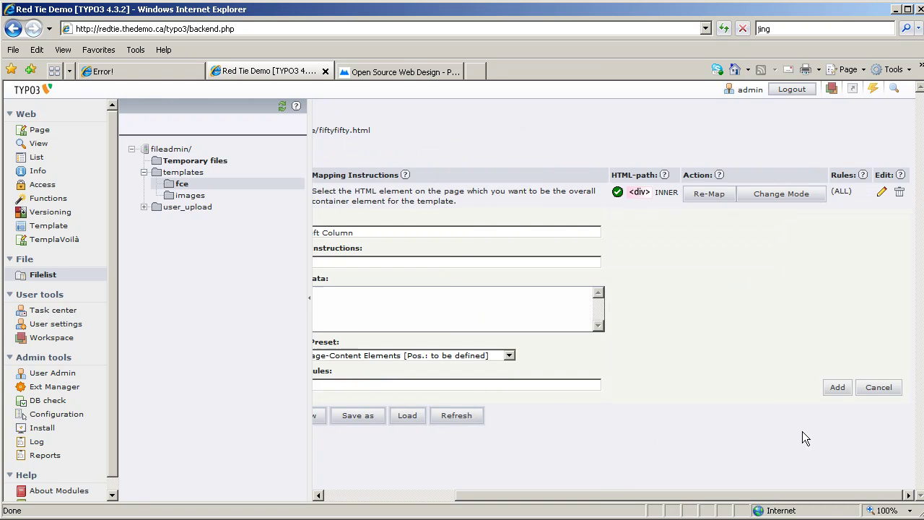
click(838, 389)
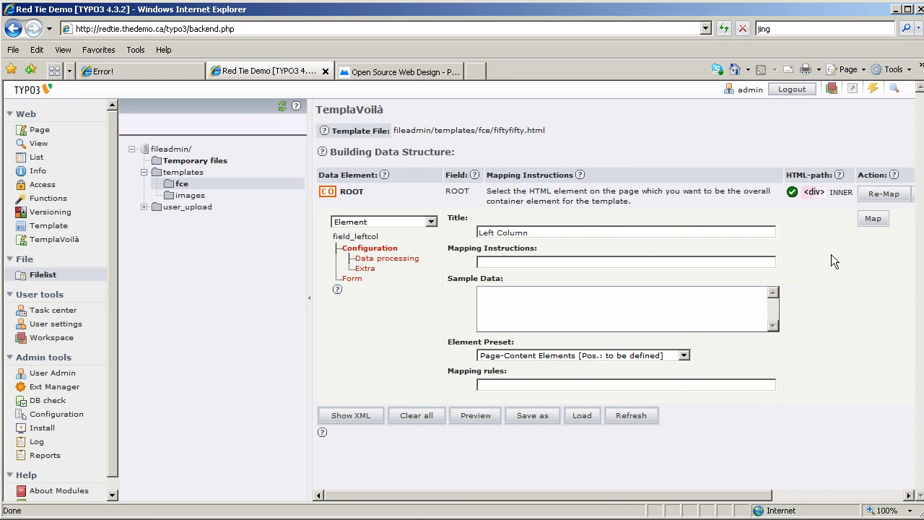
- Map Left Column to the first fifty div in INNER mode and close its editor
click(872, 219)
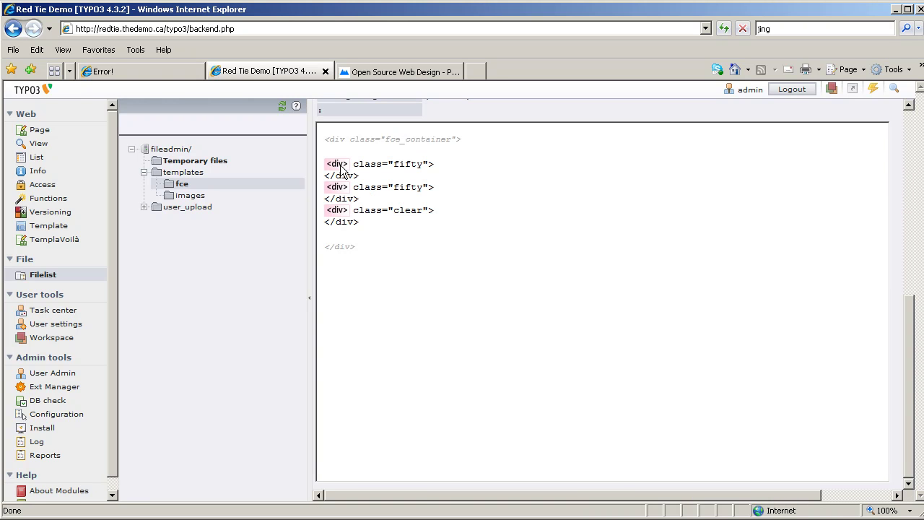
click(340, 166)
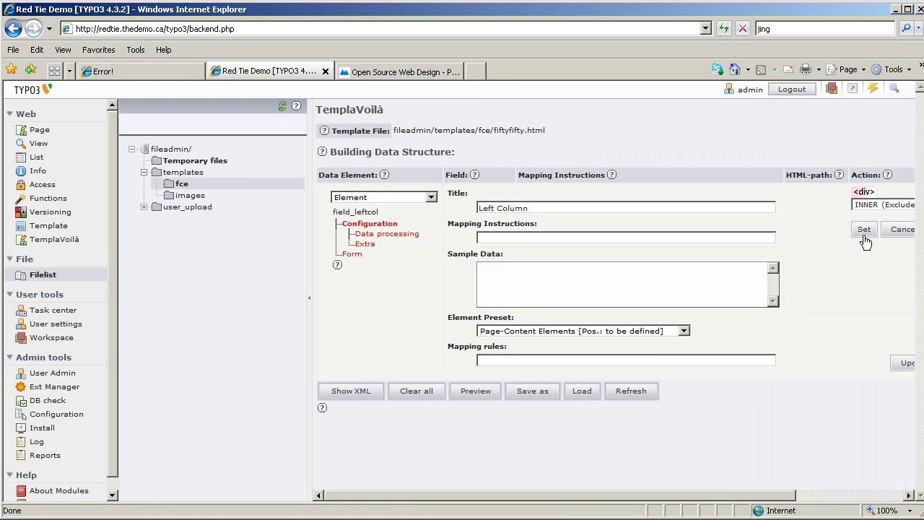
click(864, 235)
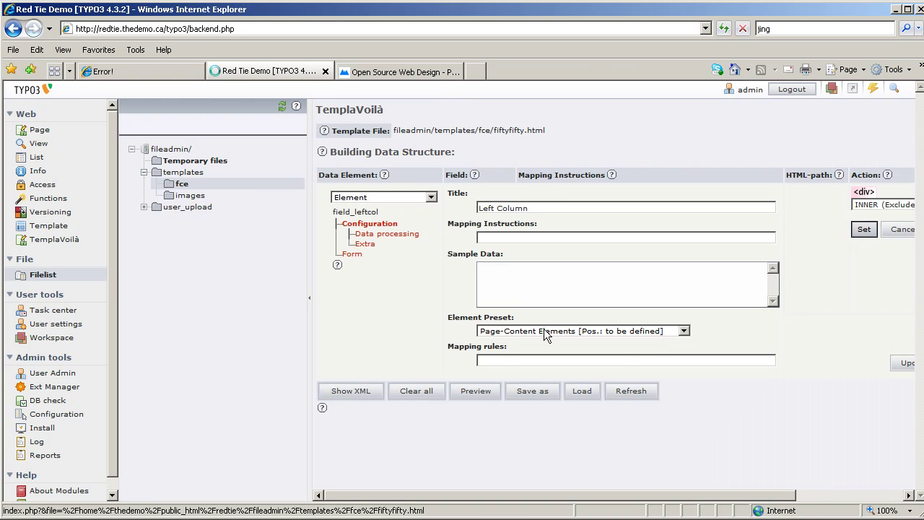
click(837, 494)
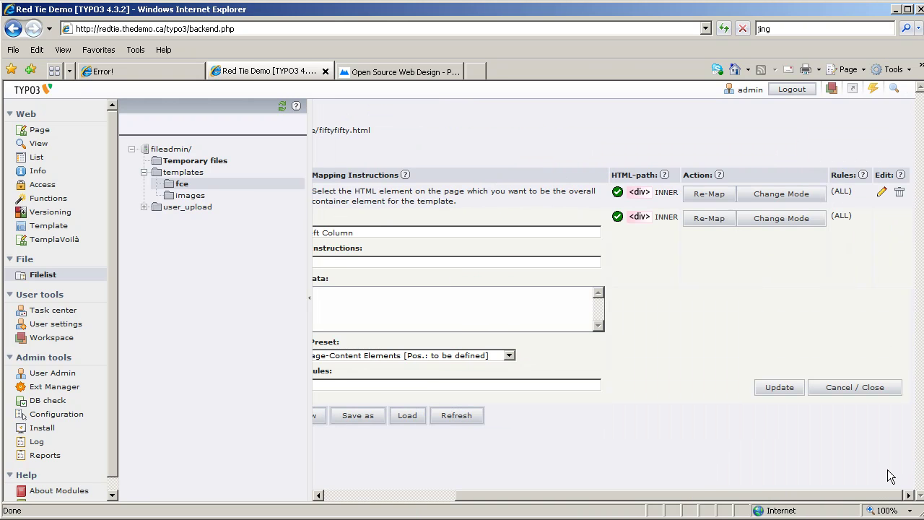
click(855, 387)
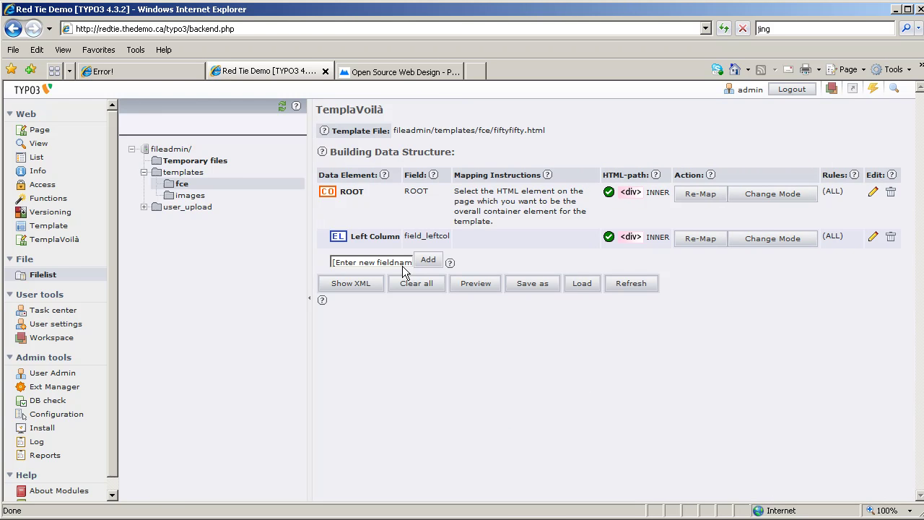
- Add field_rightcol titled 'Right column' using the Page-Content Elements preset
click(402, 266)
text(field_righ)
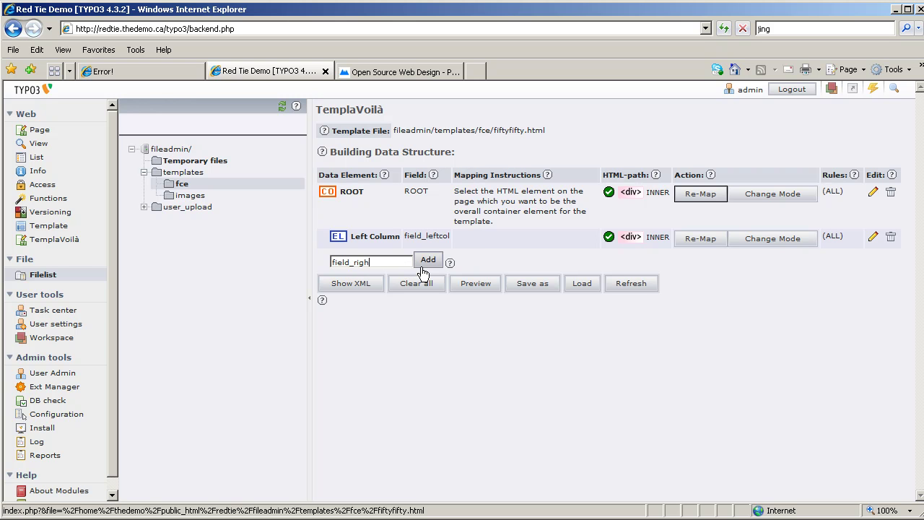
text(tcol)
click(426, 266)
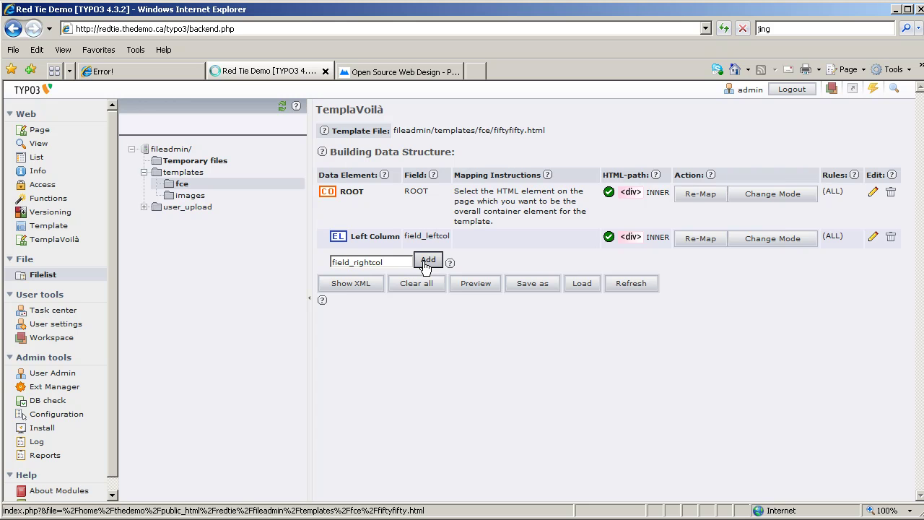
click(509, 255)
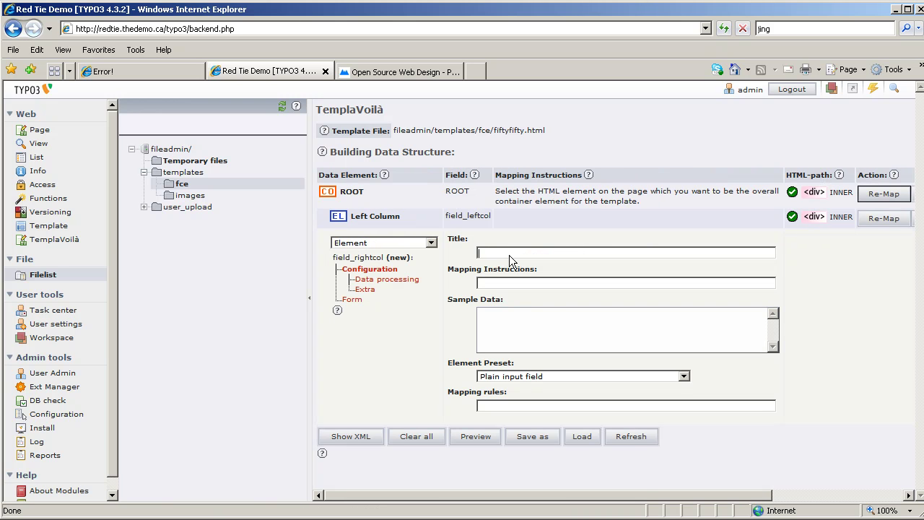
text(Right column)
click(552, 376)
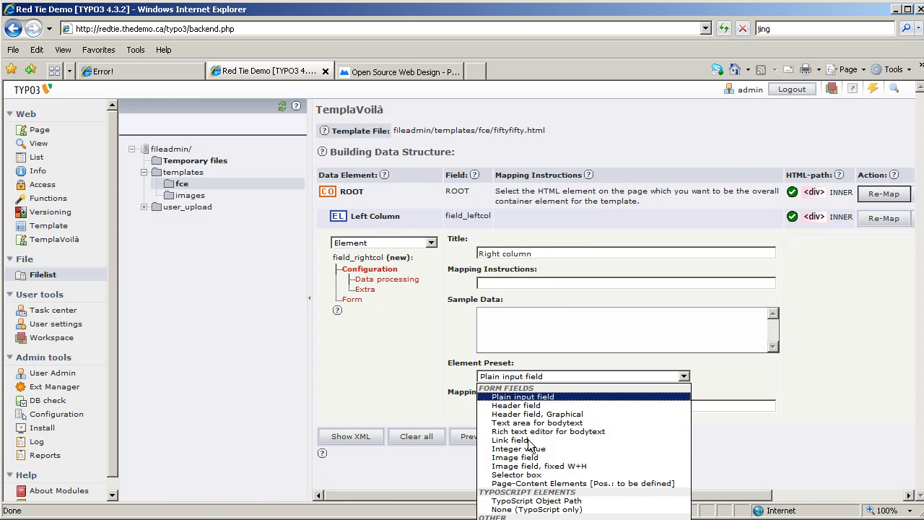
click(534, 483)
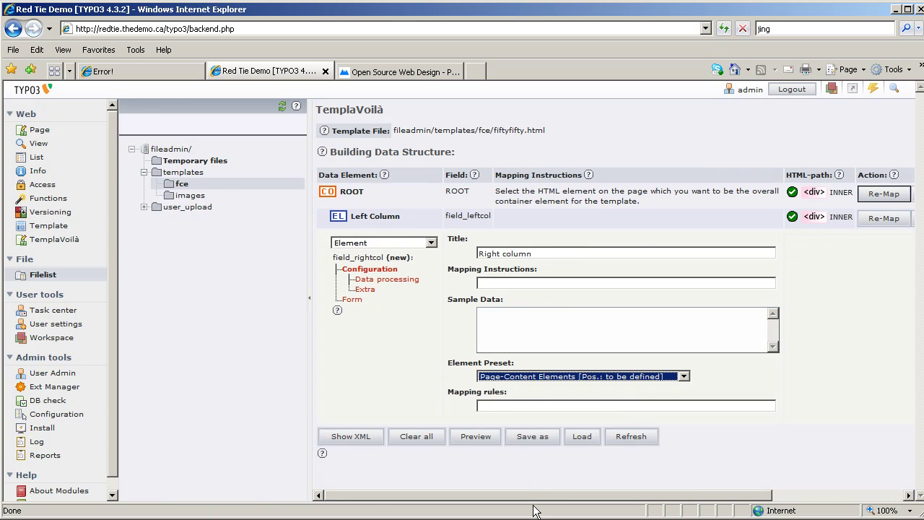
click(773, 495)
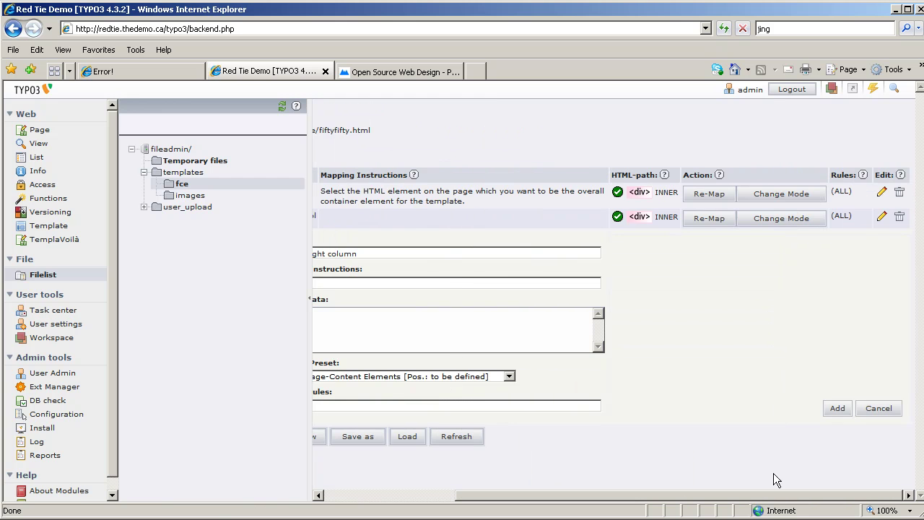
click(835, 419)
- Map Right column to the second fifty div in INNER mode
click(873, 243)
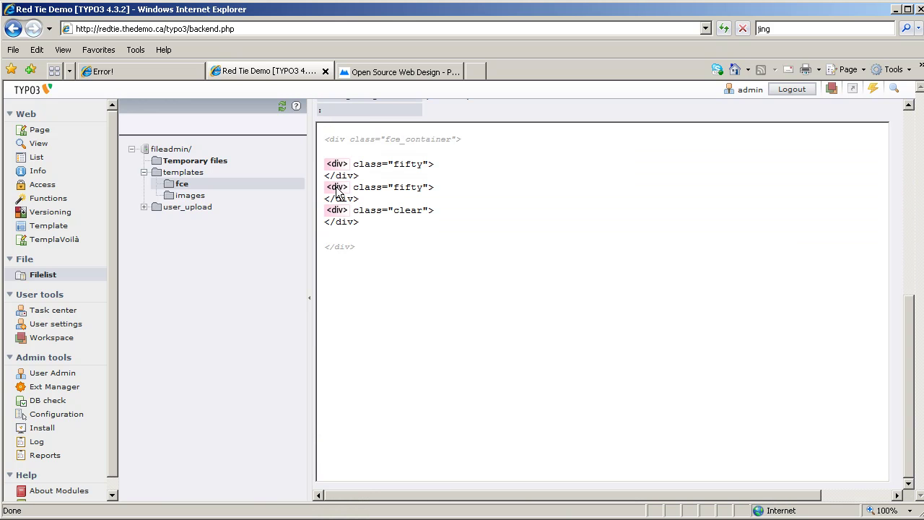
click(336, 189)
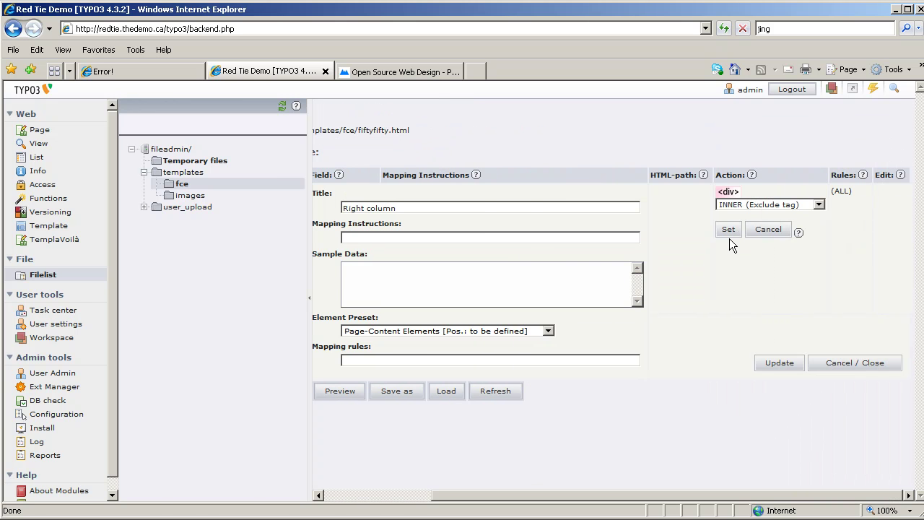
click(729, 230)
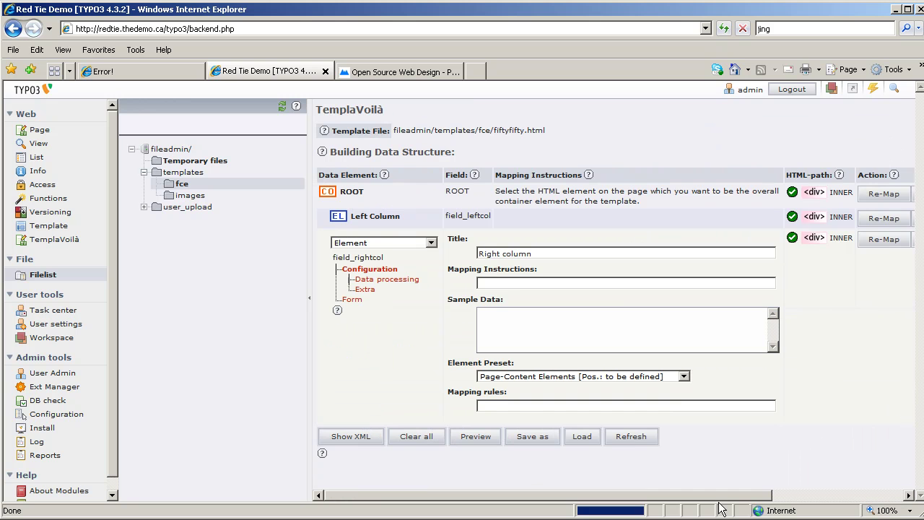
- Save the structure as Content Element DS/TO 'Two Column Content Element', then clear all caches
click(534, 438)
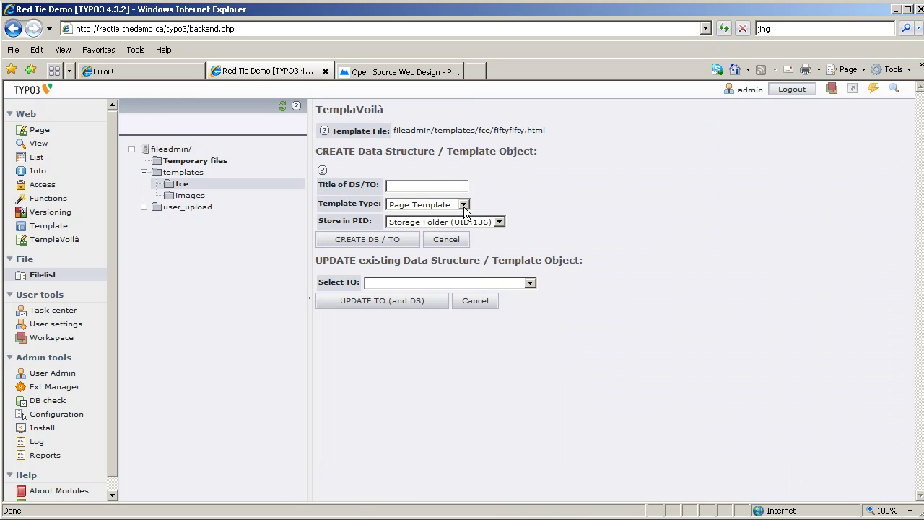
click(464, 205)
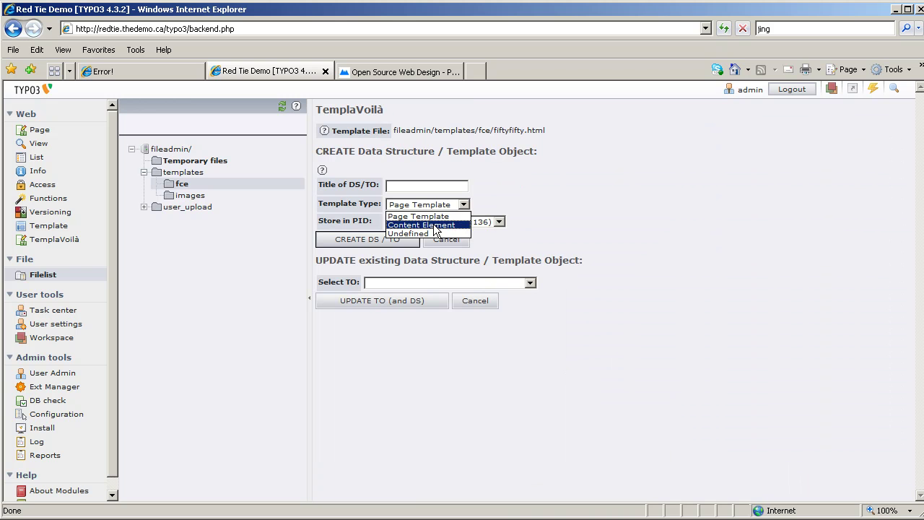
click(433, 226)
click(417, 188)
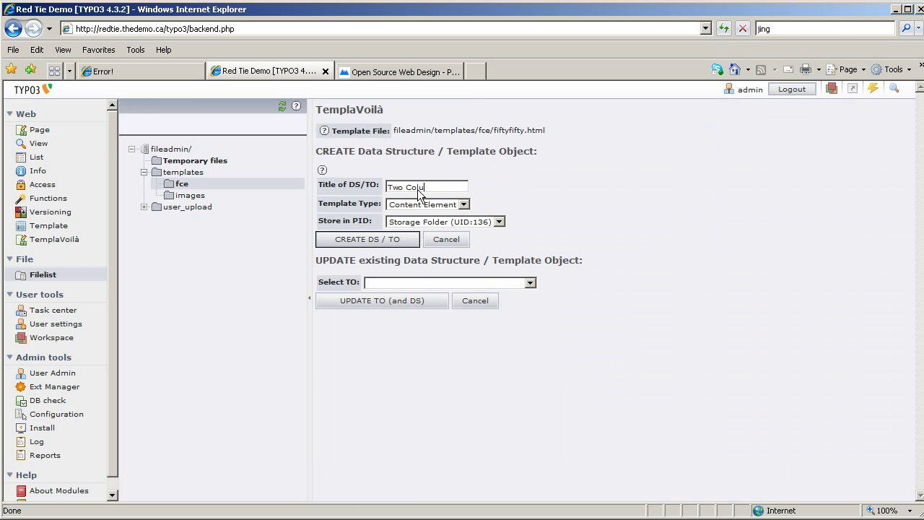
text(Two Column Content Eleme)
text(ntent Element)
click(376, 243)
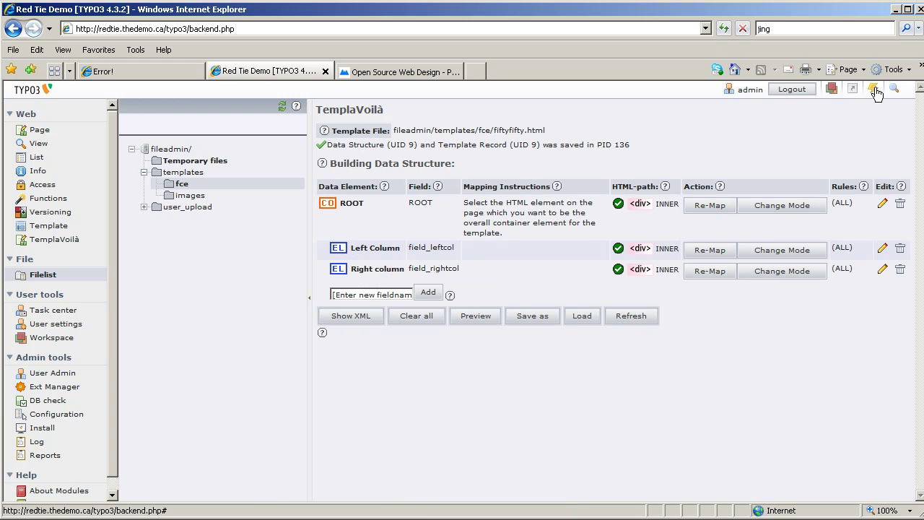
click(874, 90)
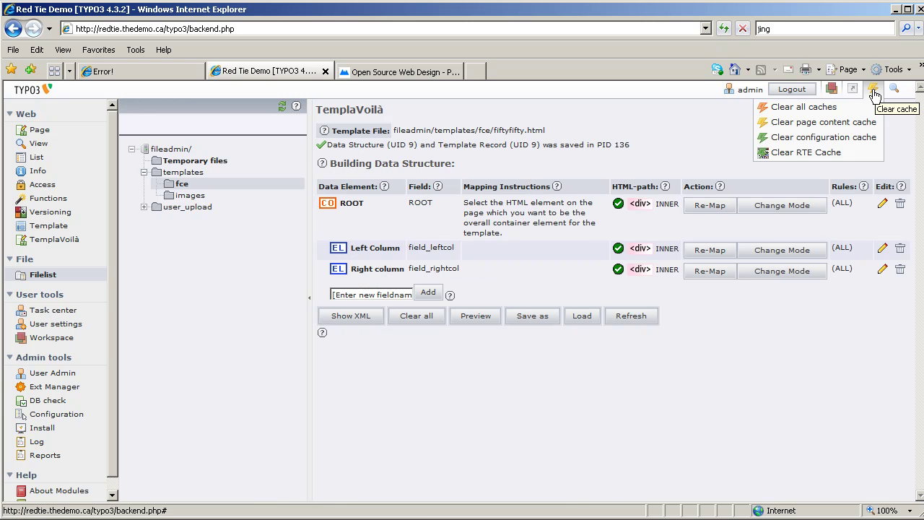
click(829, 110)
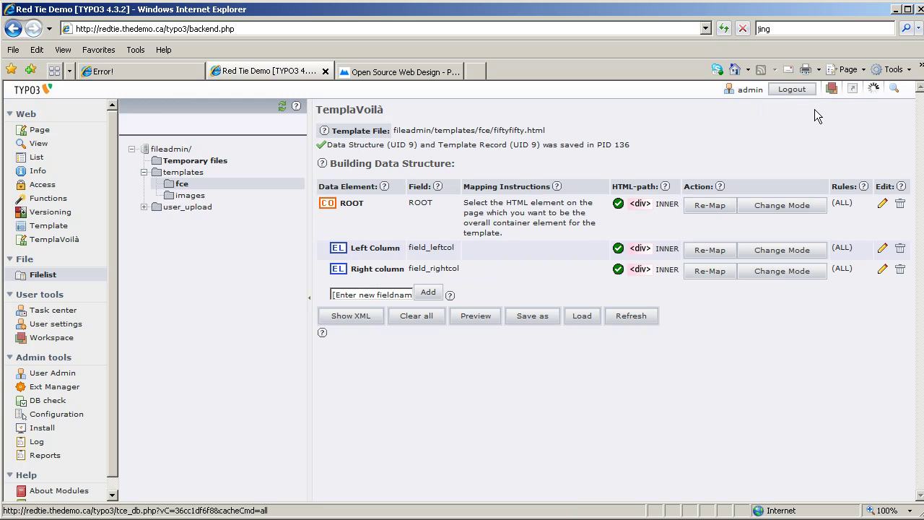
- Add a Two Column Content Element from Flexible content to the Main Content Area and save
click(39, 134)
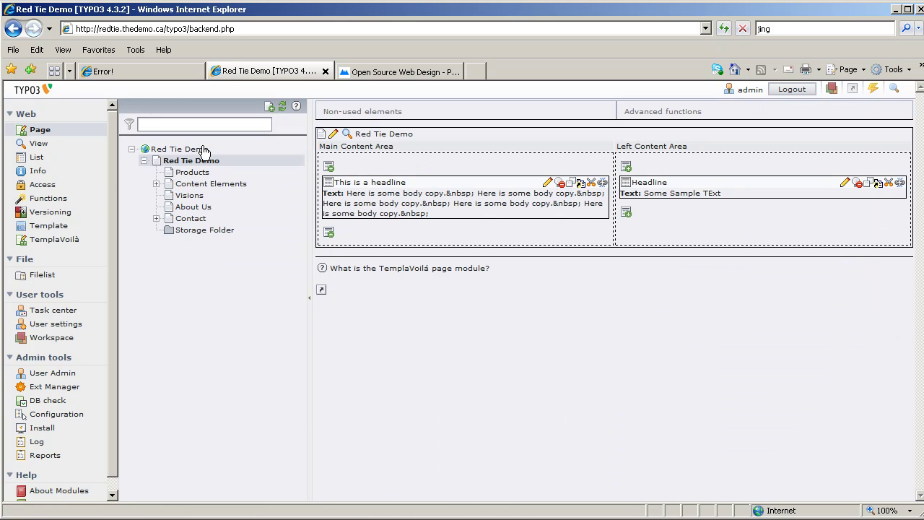
click(328, 234)
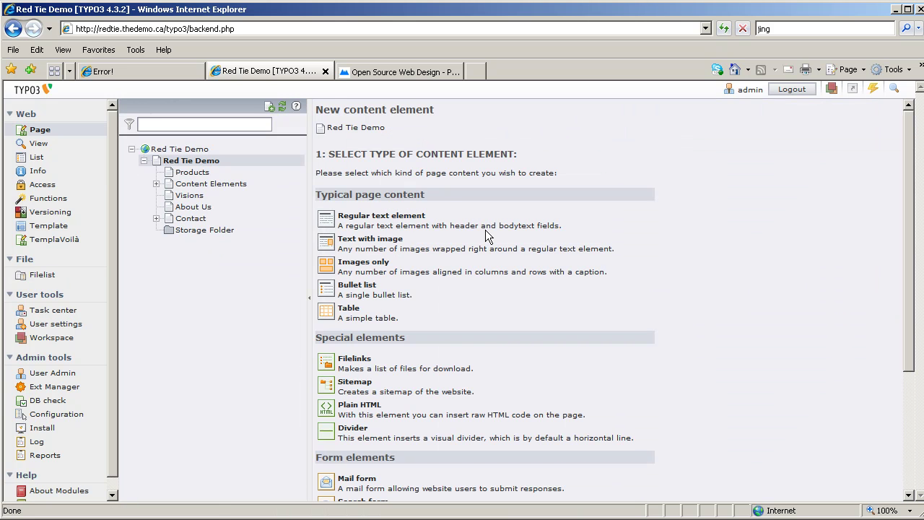
click(907, 382)
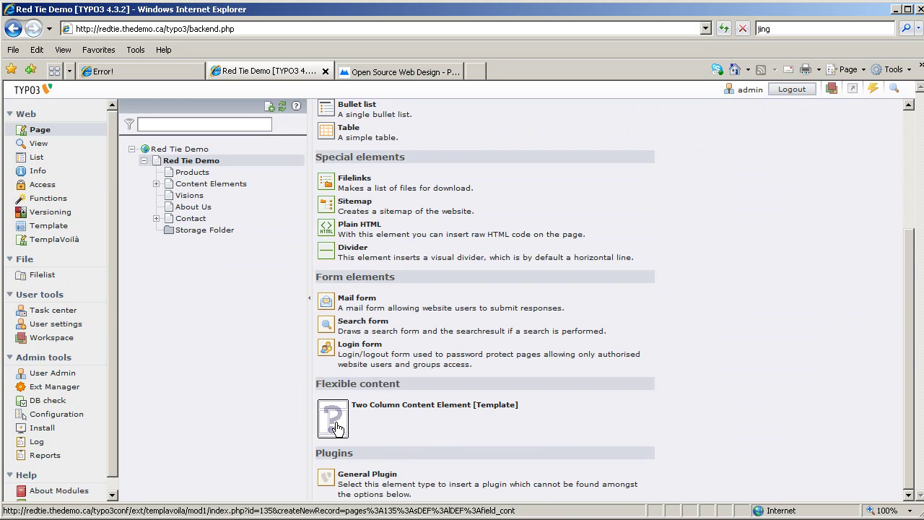
click(388, 410)
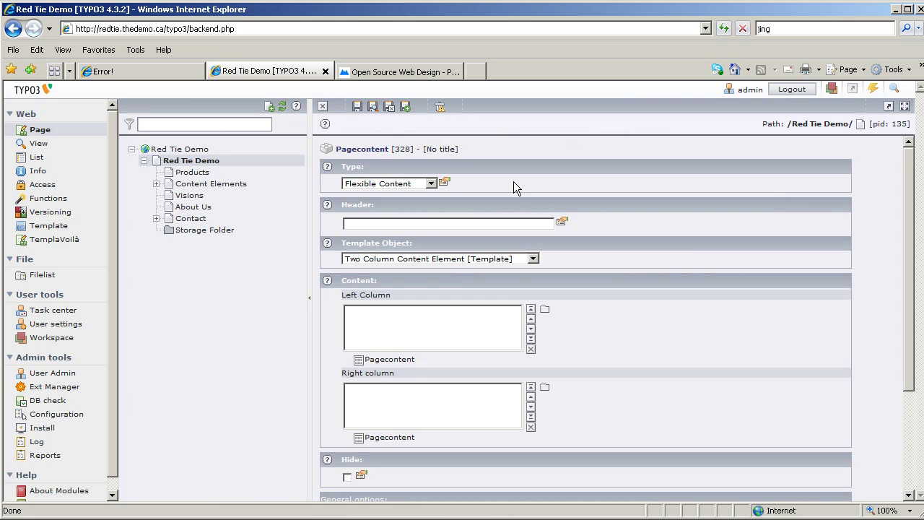
click(389, 109)
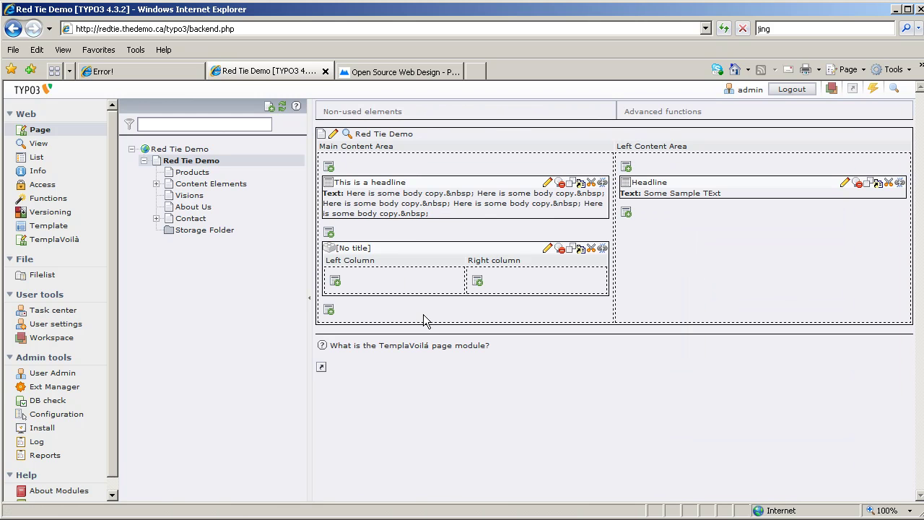
- Add a 'Left side' text element reading 'copy' to the Left Column, then paste a copy into the Right column
click(336, 281)
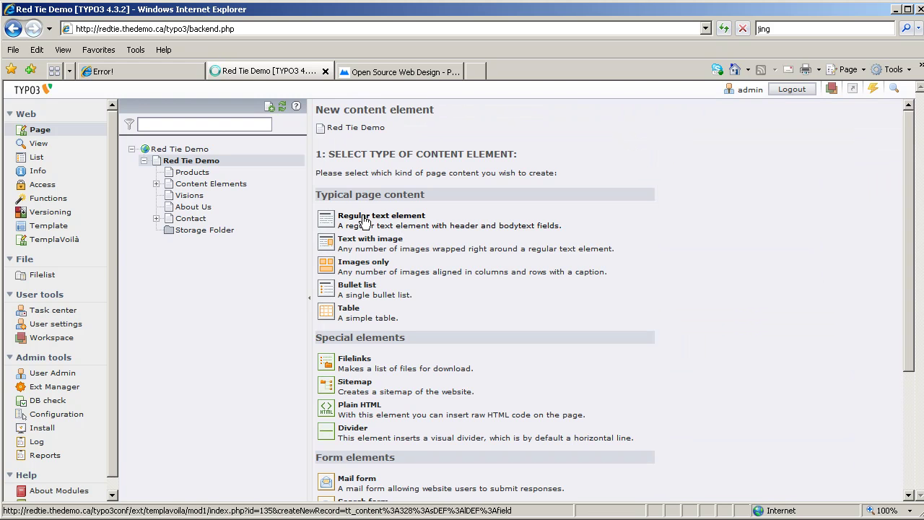
click(365, 218)
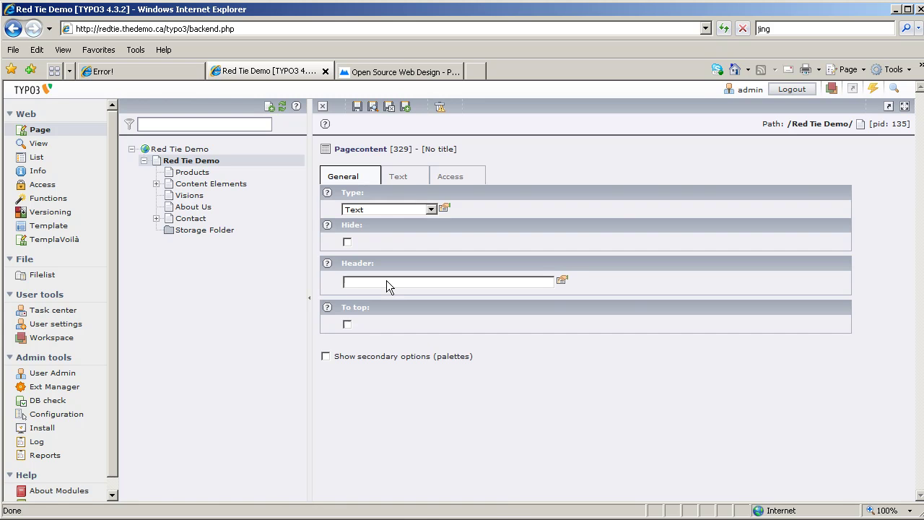
click(386, 282)
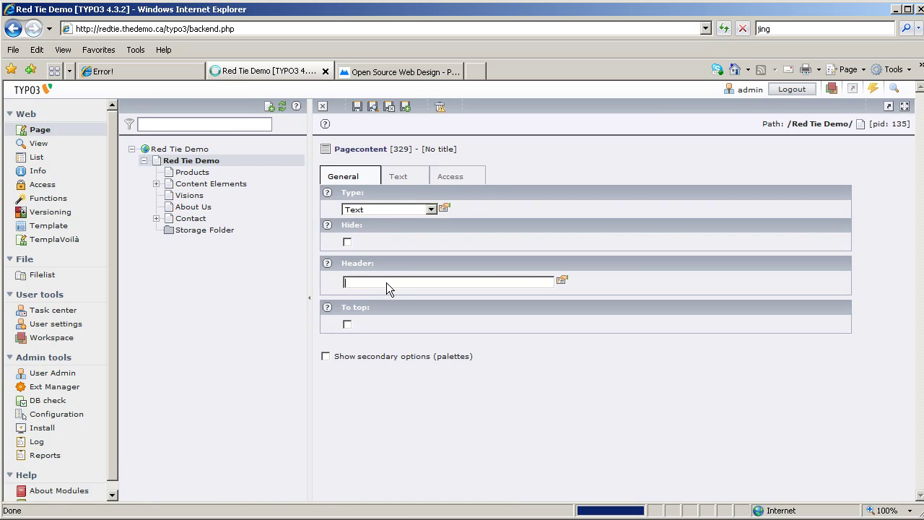
text(Left sid)
click(393, 179)
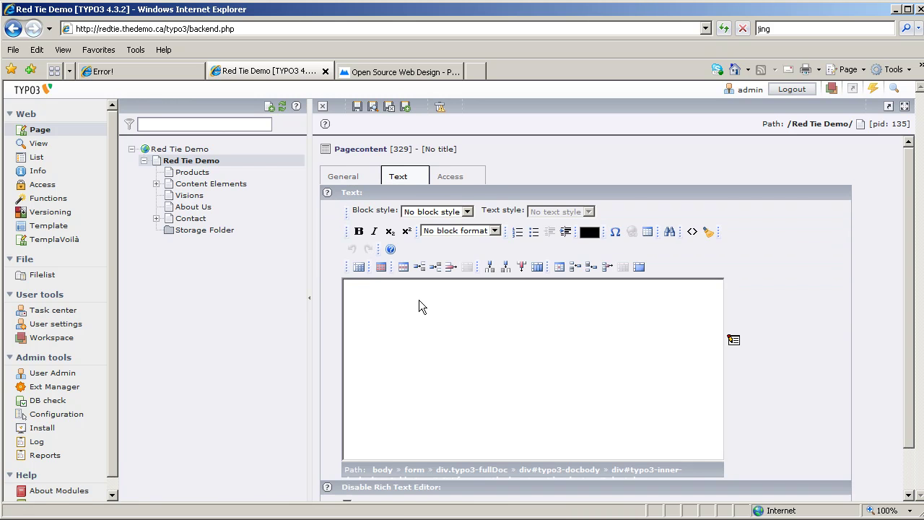
click(419, 303)
text(copy)
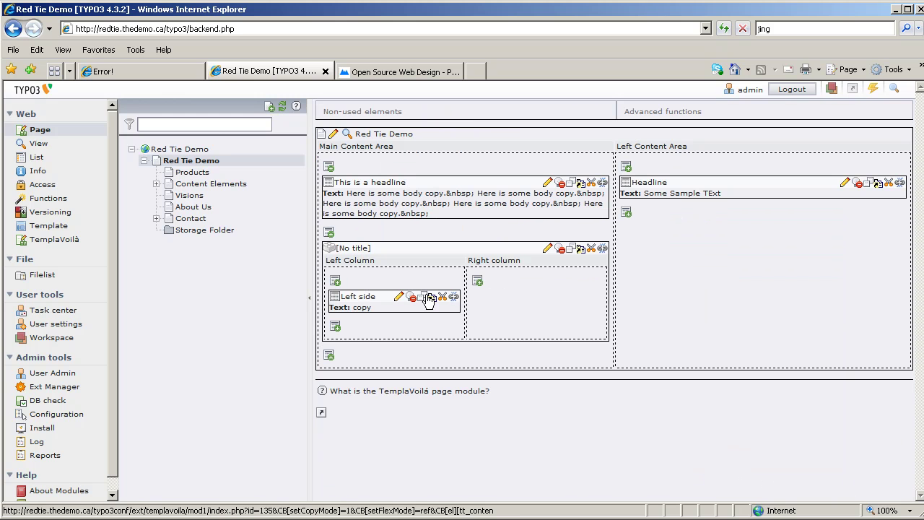
click(426, 298)
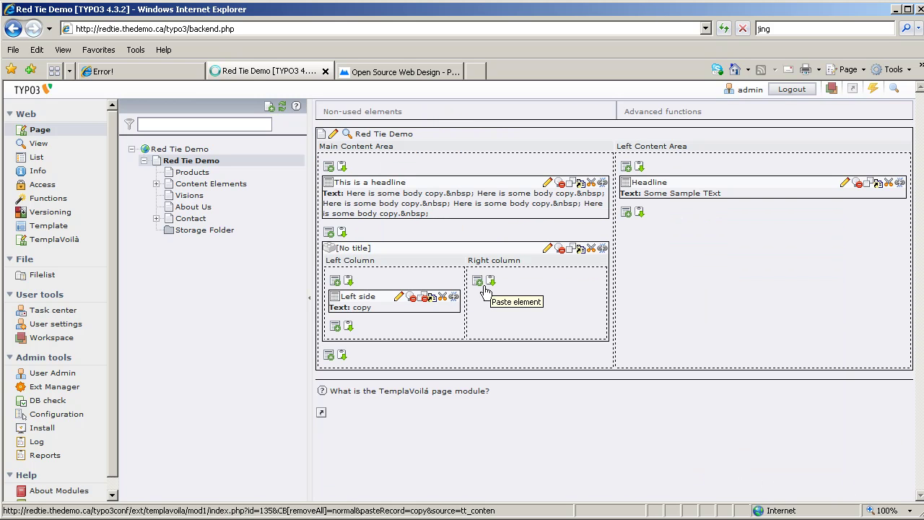
click(485, 286)
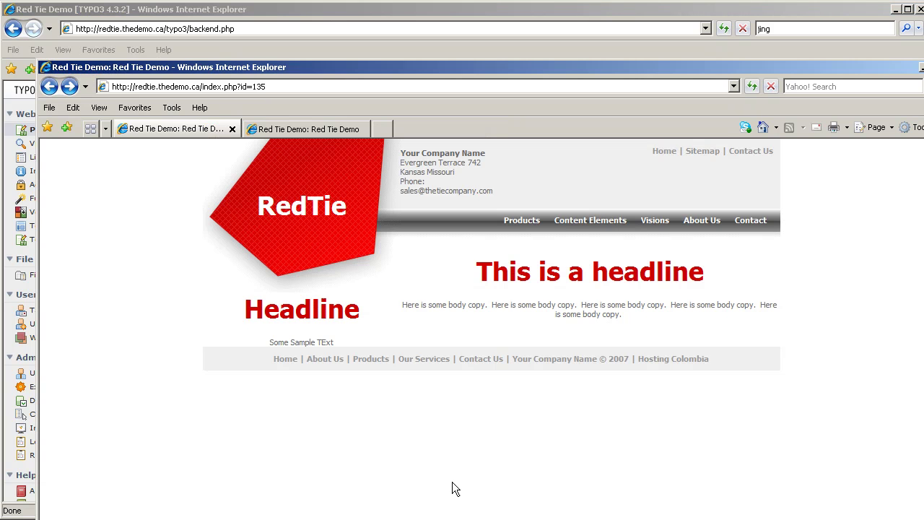